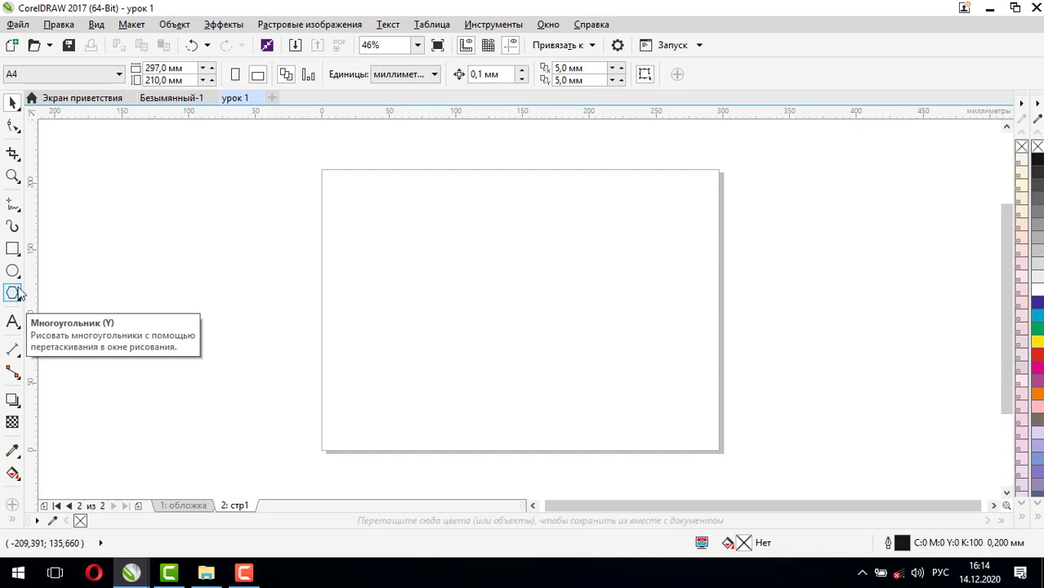
Draw a rectangle about 89 × 41 mm near the page's upper-left corner and fill it with cyan.
left_click(14, 250)
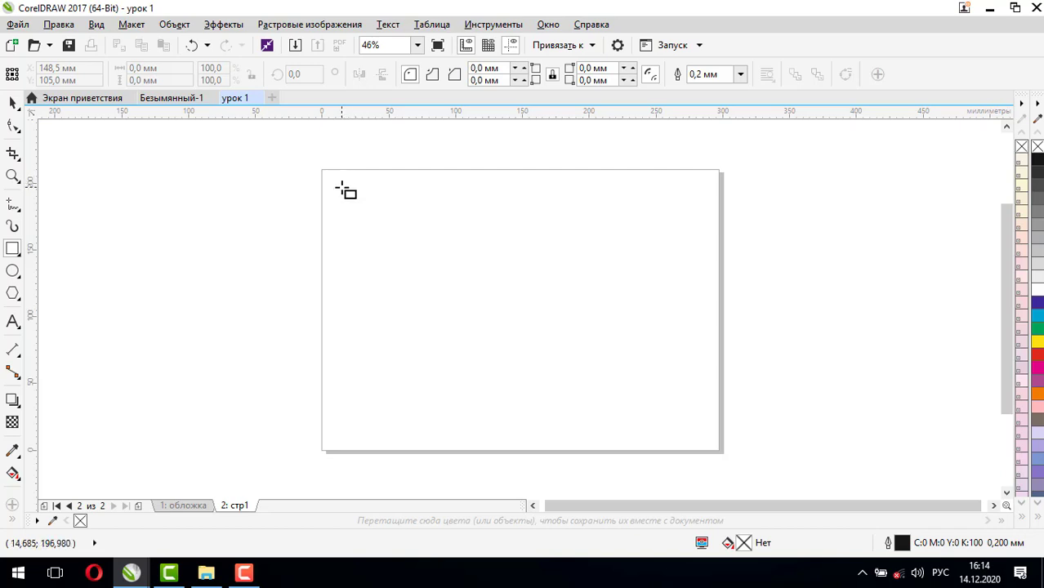
left_click_drag(342, 182, 462, 240)
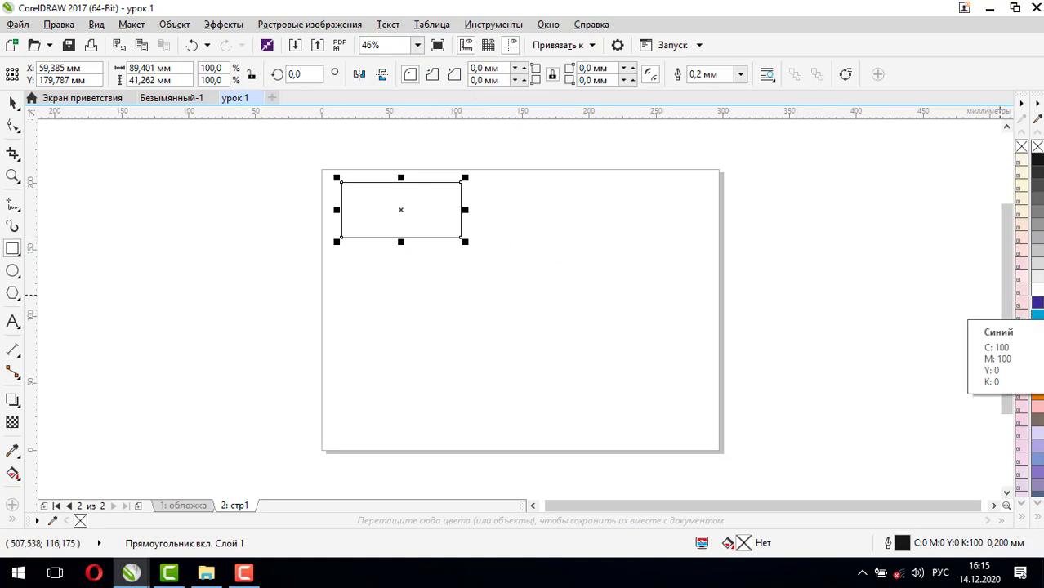
left_click(1038, 318)
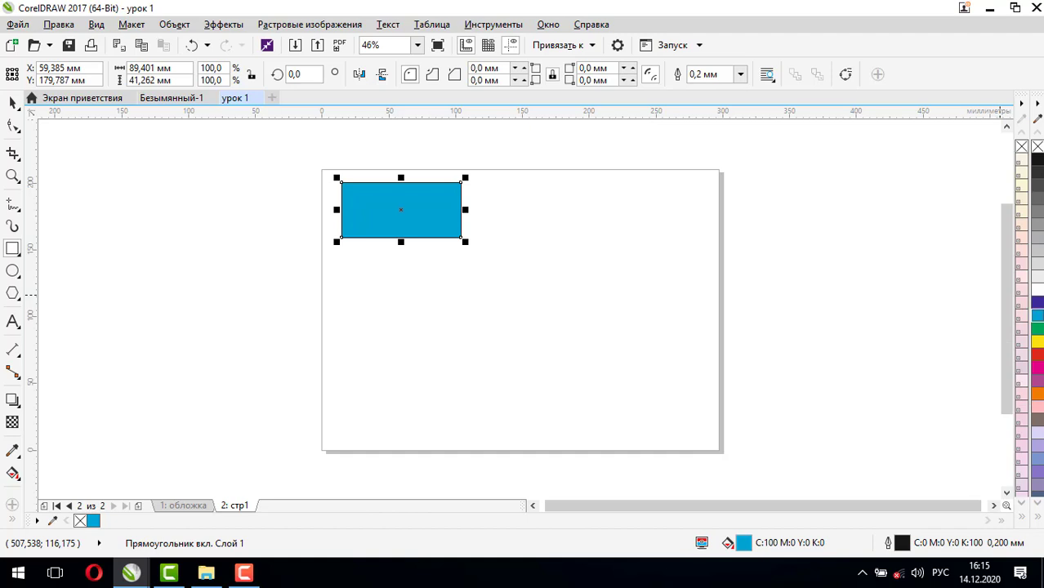
Give the rectangle a red outline 3.0 mm thick.
right_click(1038, 361)
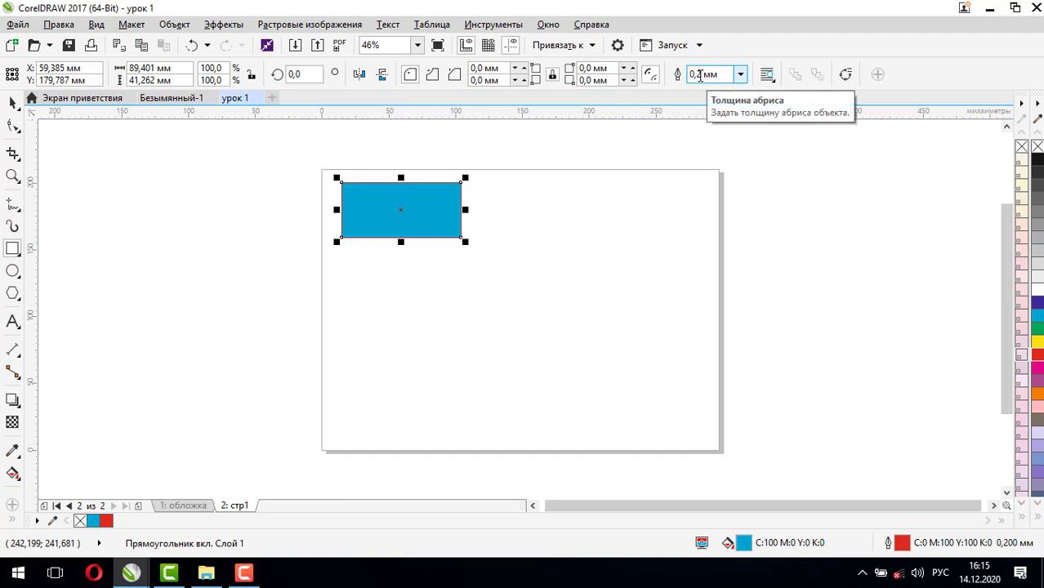
left_click(741, 74)
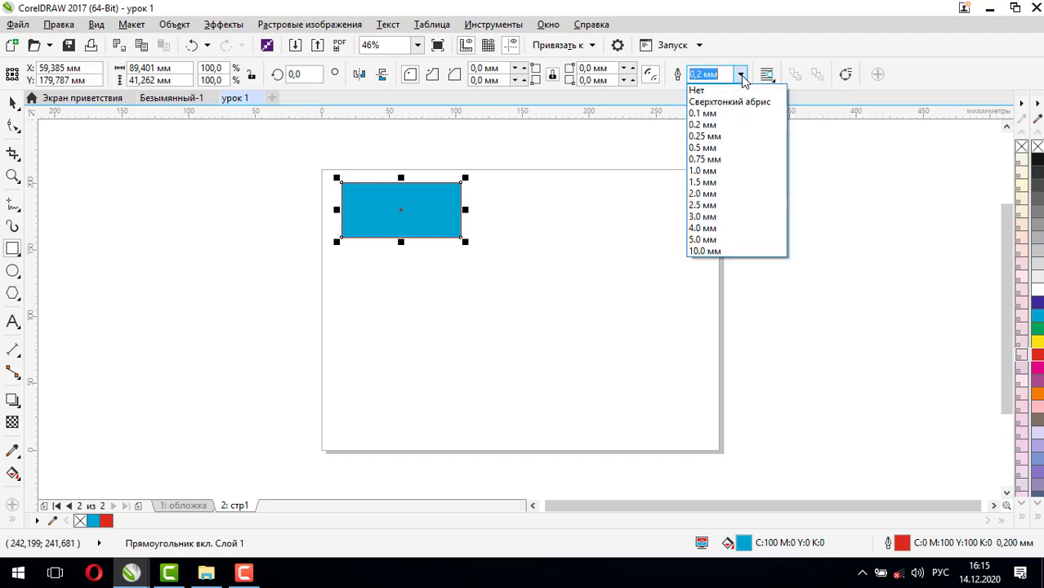
left_click(703, 217)
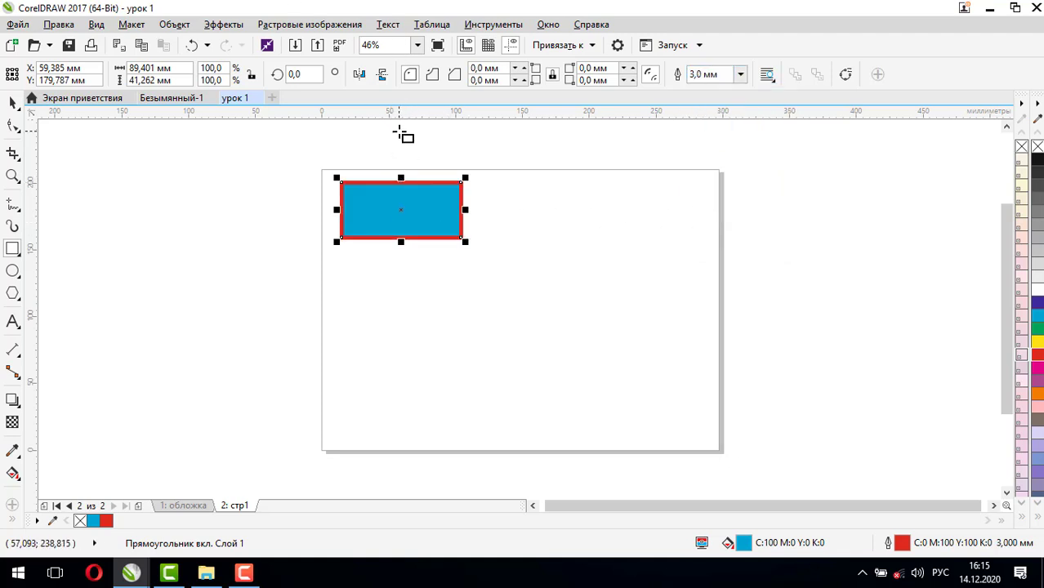
Draw a square about 38 mm wide to the right of the rectangle and fill it with olive green (C:50 M:4 Y:100 K:21).
left_click(530, 186)
left_click_drag(526, 181, 580, 226)
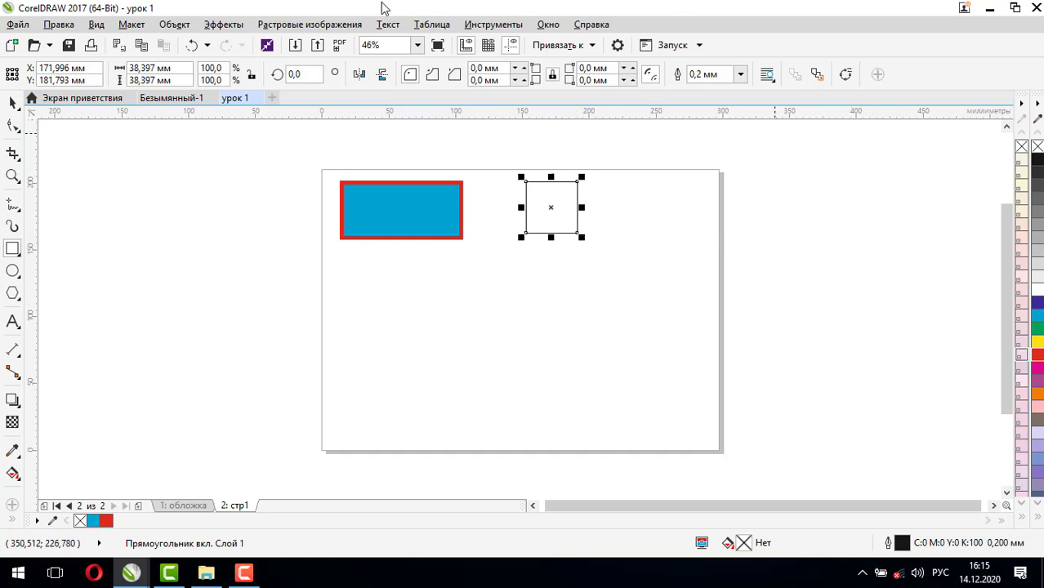
left_click(1037, 348)
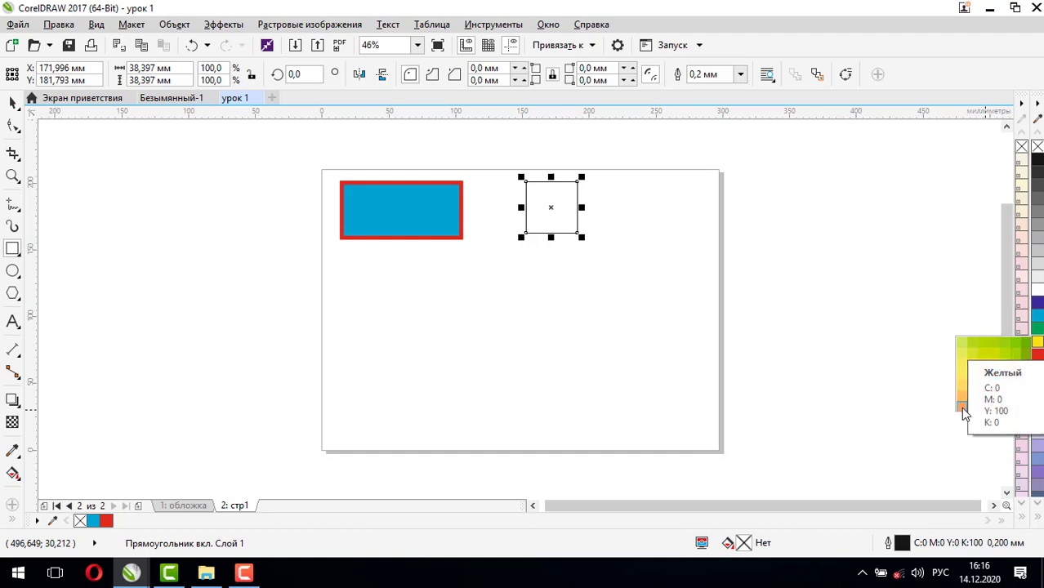
left_click(1027, 356)
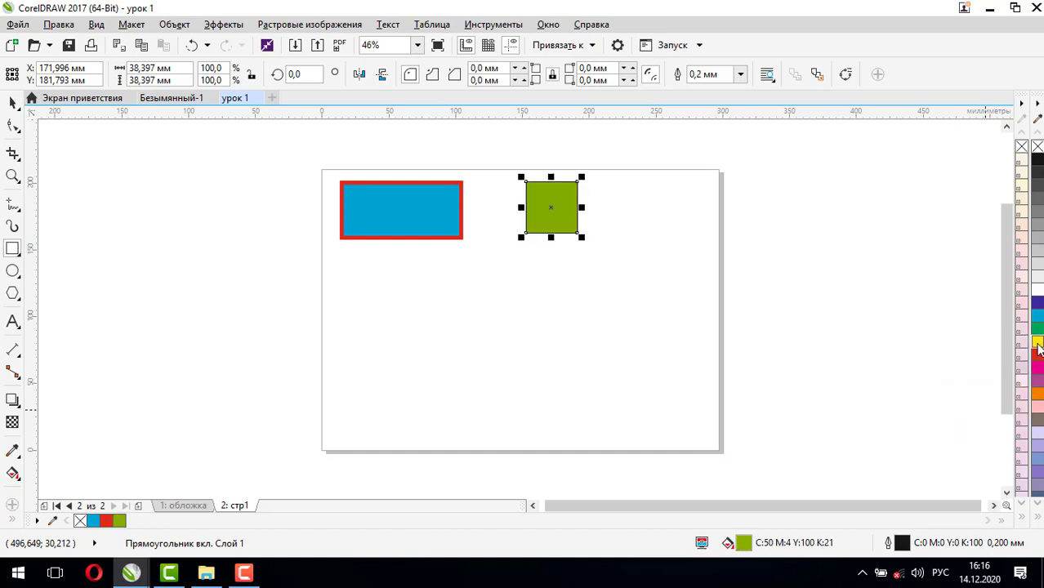
Fill the square with an orange shade of yellow (C:0 M:51 Y:100 K:0) and make its outline magenta.
left_click(1038, 344)
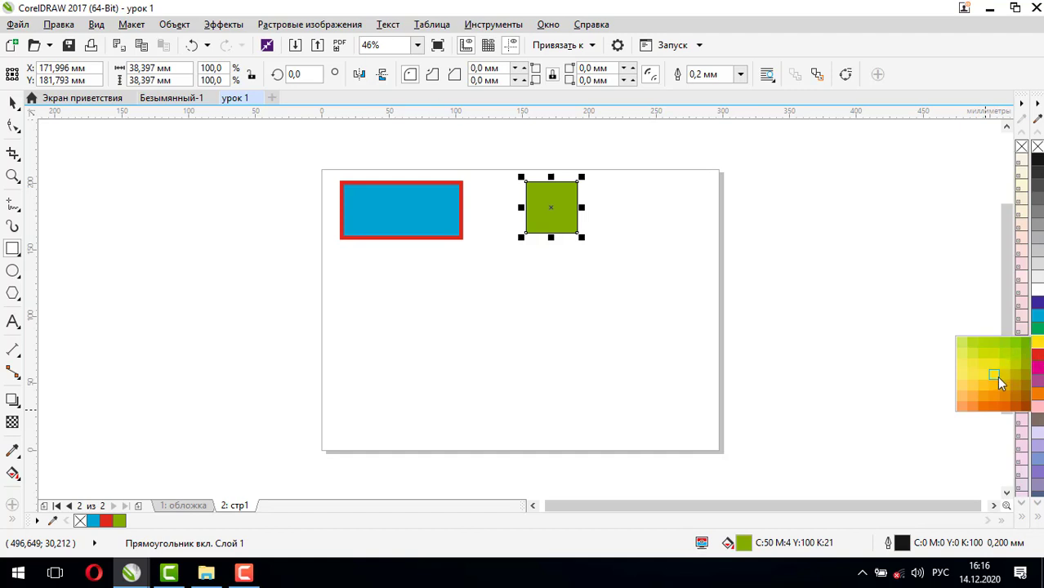
left_click(993, 398)
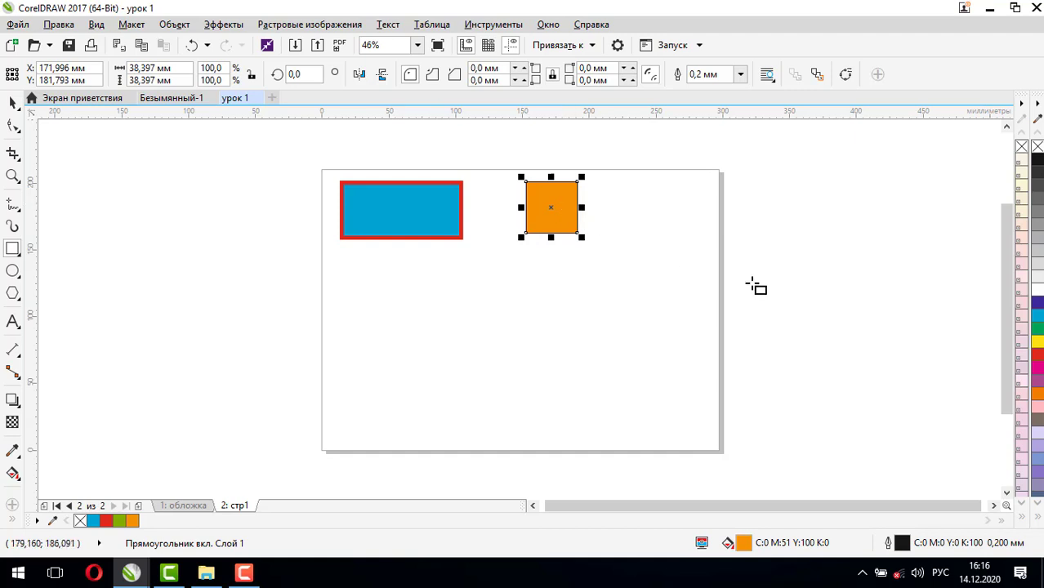
right_click(1036, 370)
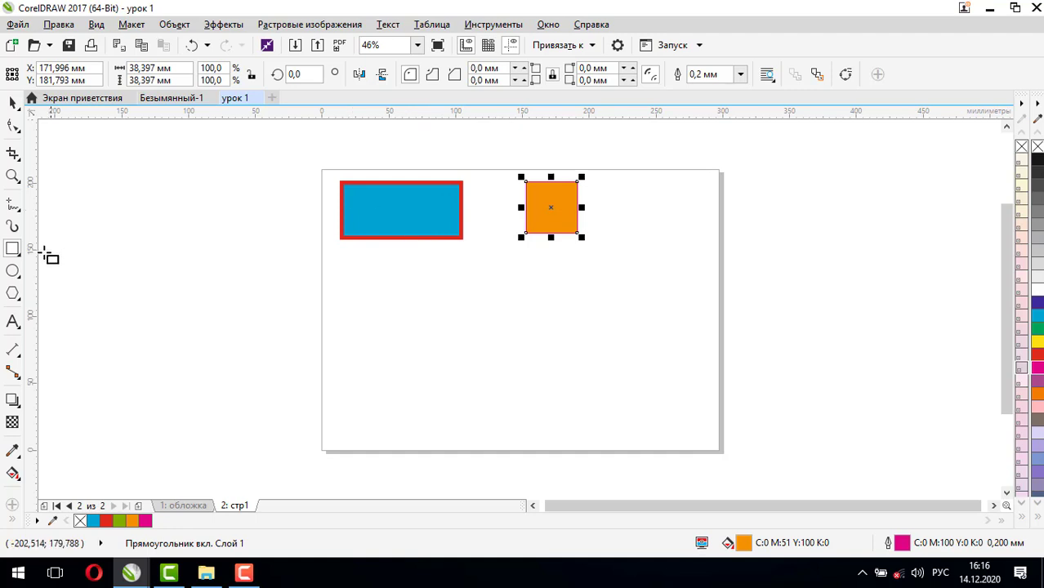
Draw a circle about 49 mm in diameter, centred on the rectangle's lower-right corner node.
left_click(15, 273)
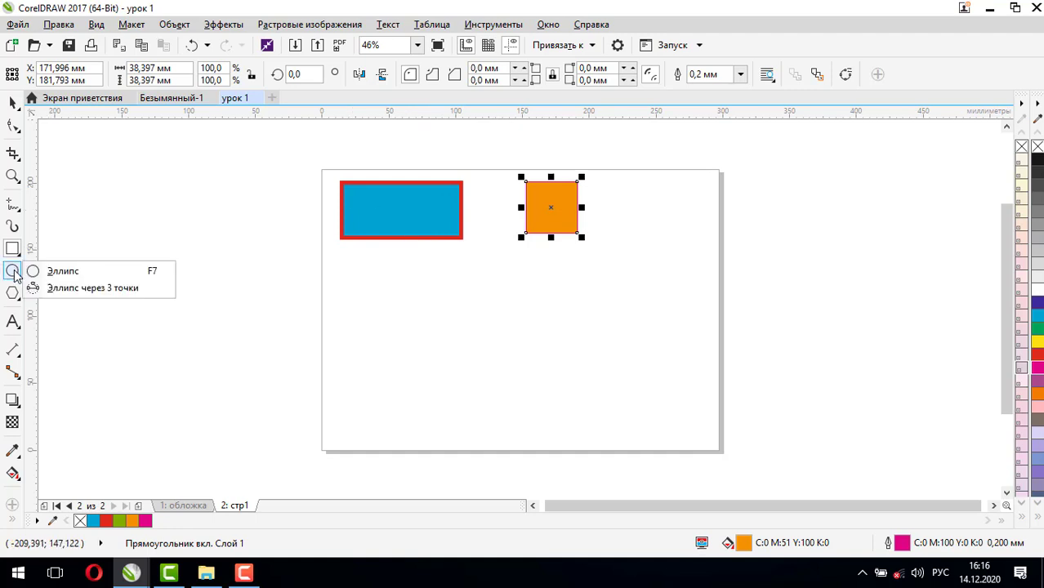
left_click(59, 277)
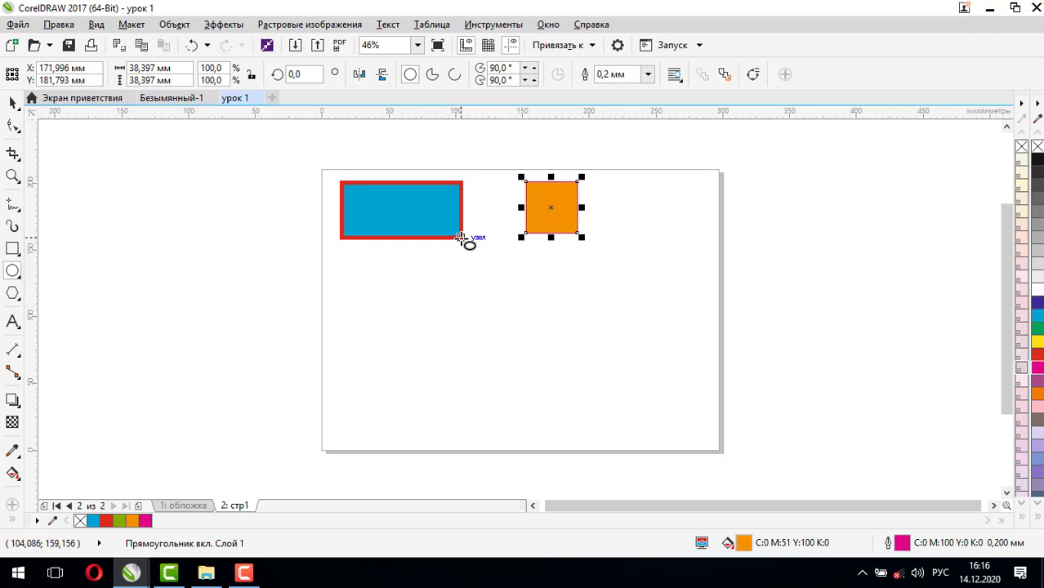
left_click_drag(460, 237, 461, 237)
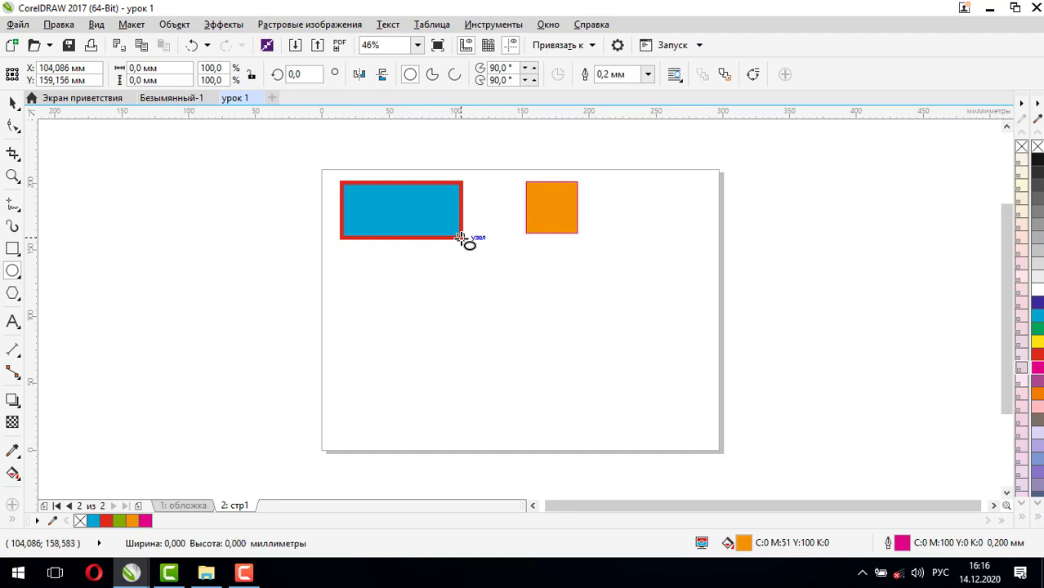
mouse_move(461, 237)
left_mouse_down()
mouse_move(468, 261)
mouse_move(488, 266)
mouse_move(462, 236)
mouse_move(504, 290)
mouse_move(470, 239)
mouse_move(493, 270)
left_mouse_up()
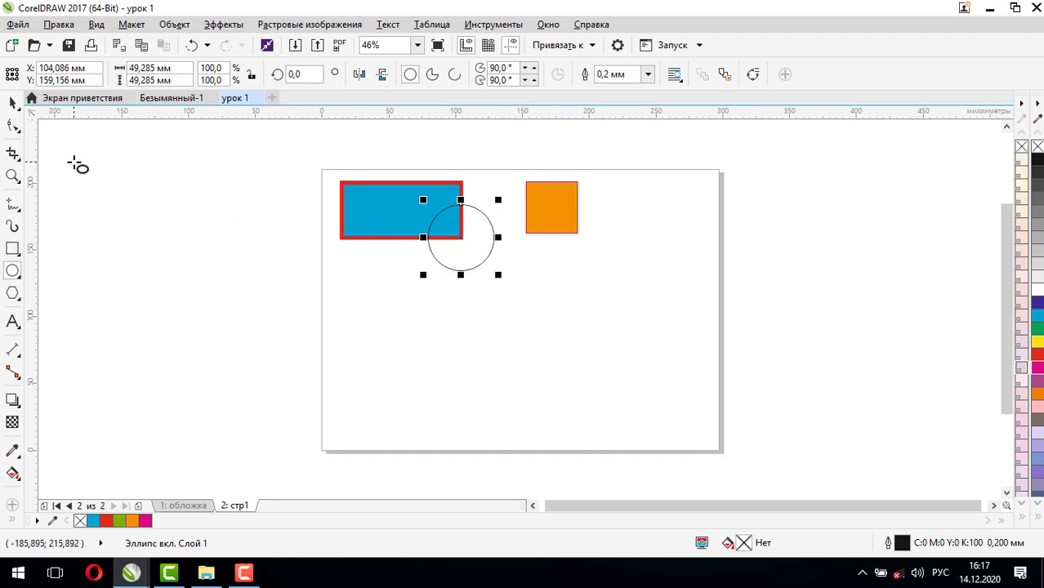
Fill the circle with yellow, the square with pale pink (C:0 M:40 Y:20 K:0) and the rectangle with lavender (C:20 M:20 Y:0 K:0).
left_click(11, 105)
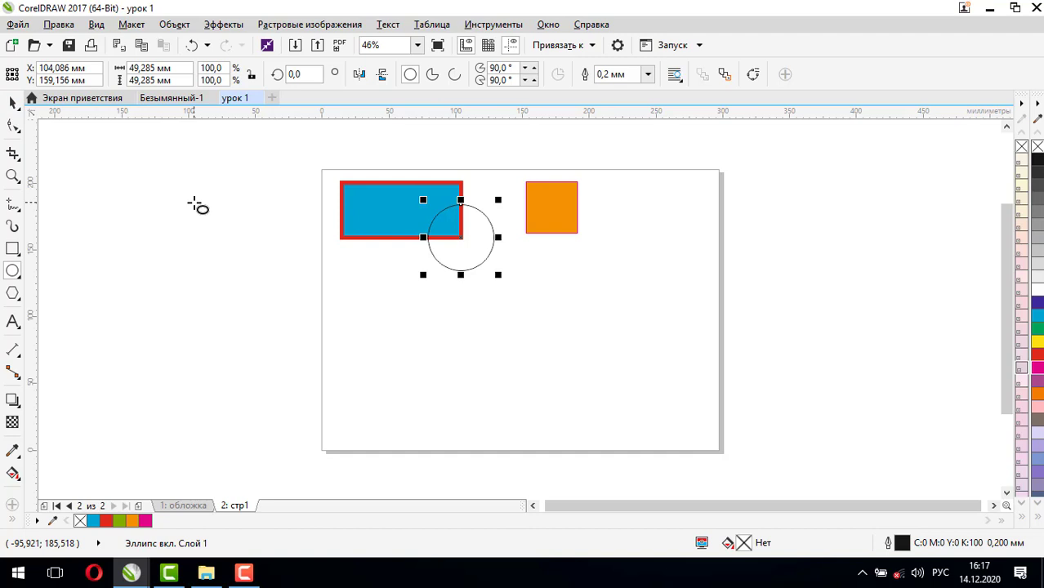
key("space")
left_click(12, 103)
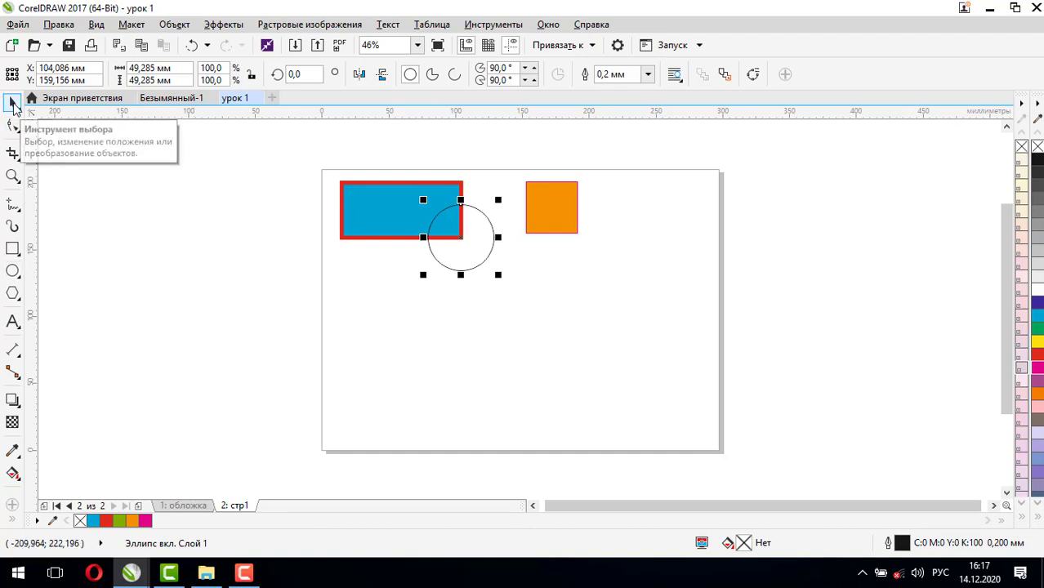
left_click(386, 218)
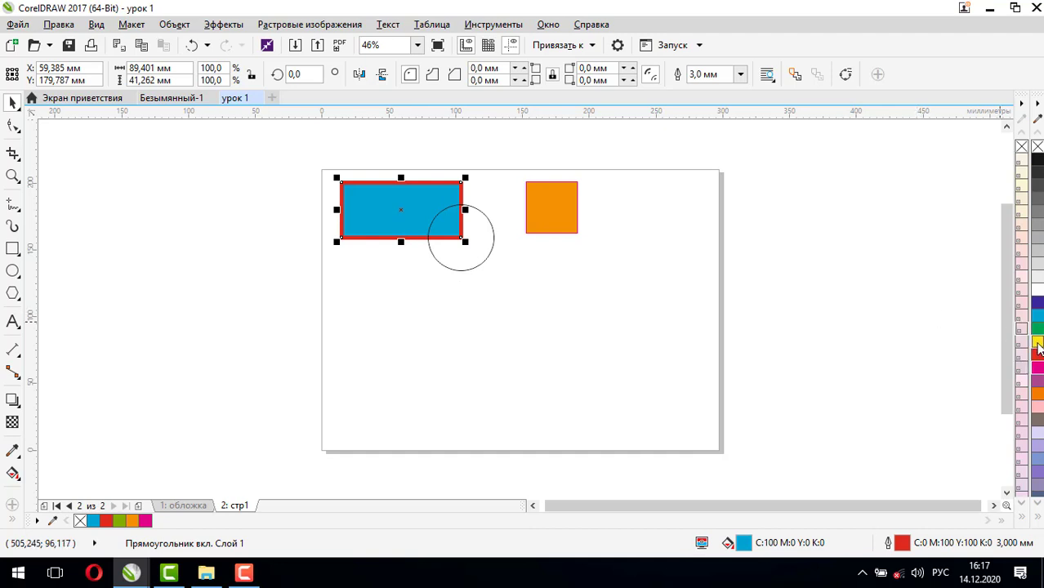
left_click_drag(975, 348, 458, 258)
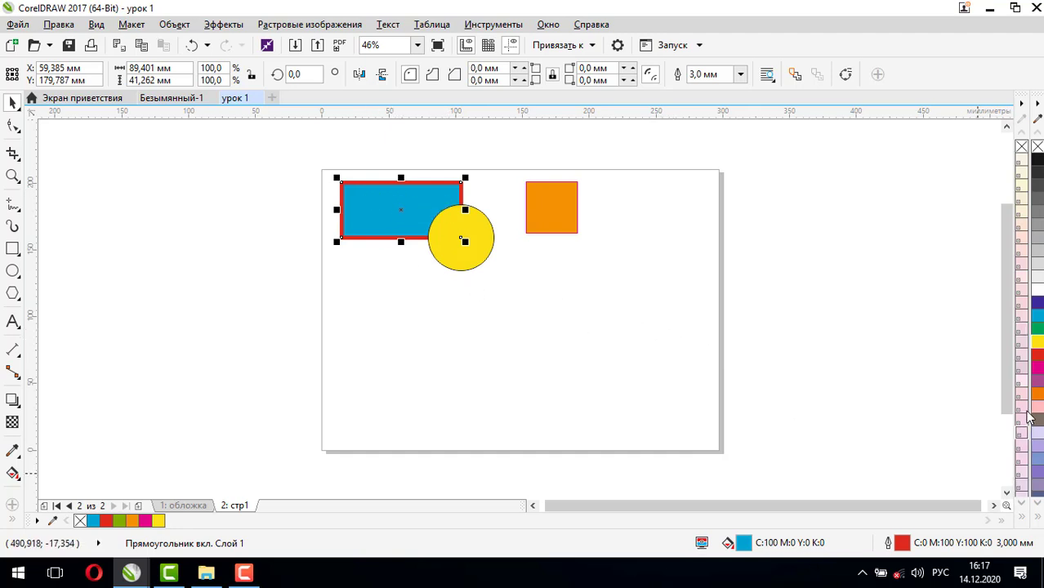
left_click_drag(1040, 414, 556, 211)
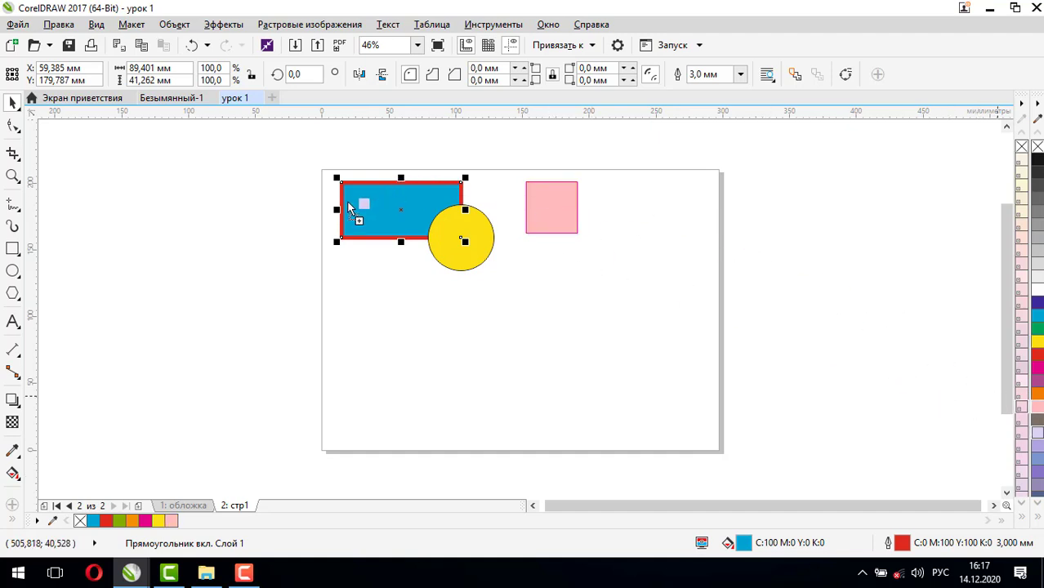
left_click_drag(351, 200, 343, 201)
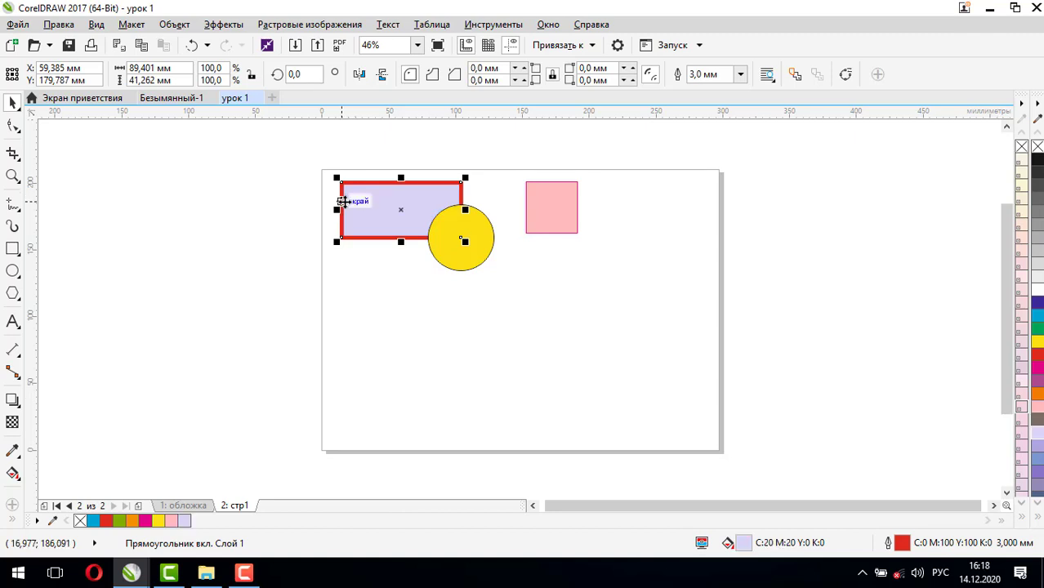
Fill the square with green (C:100 M:0 Y:100 K:0) and make its outline blue (C:100 M:100 Y:0 K:0).
left_click(535, 264)
left_click(545, 204)
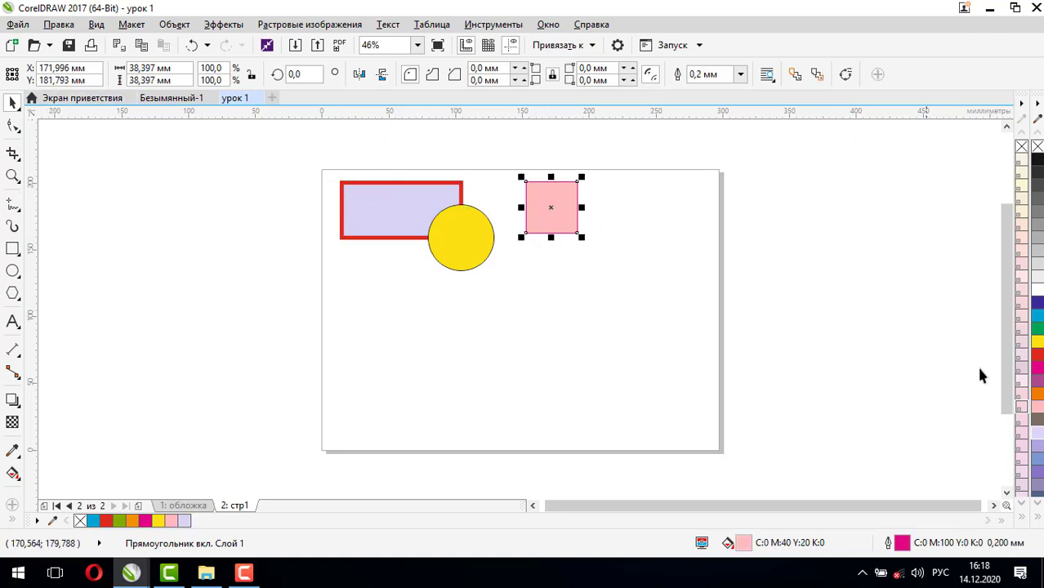
left_click(1038, 333)
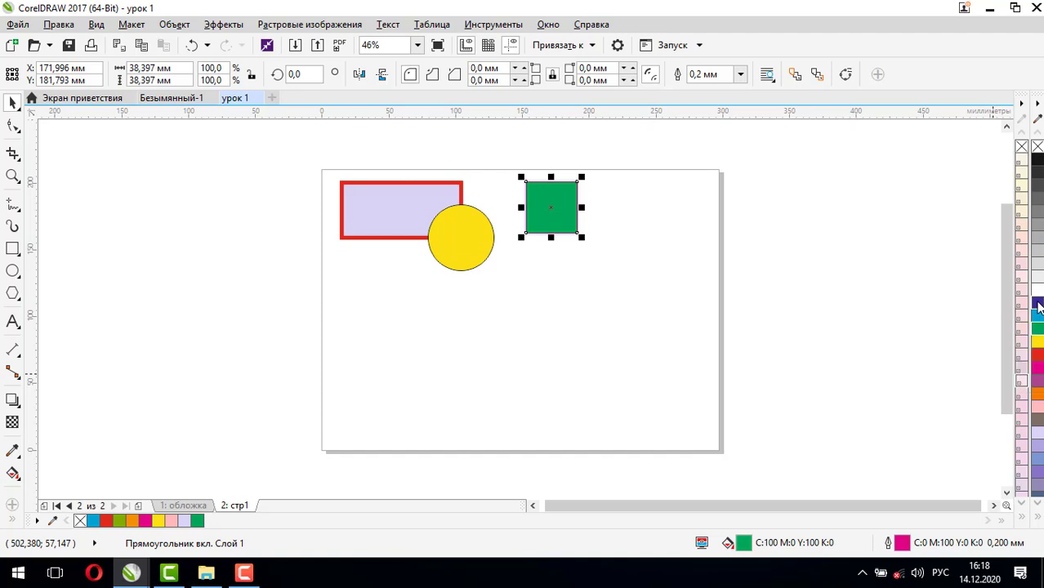
right_click(1038, 305)
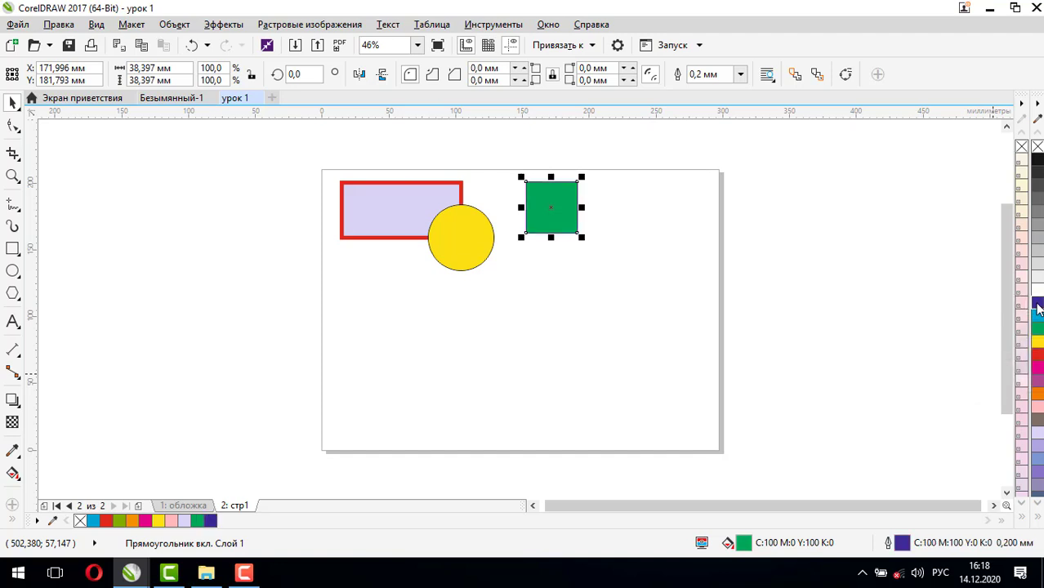
Fill the square with a purple shade of blue (C:73 M:79 Y:0 K:0) and the circle with red.
left_click_drag(1040, 306, 1018, 309)
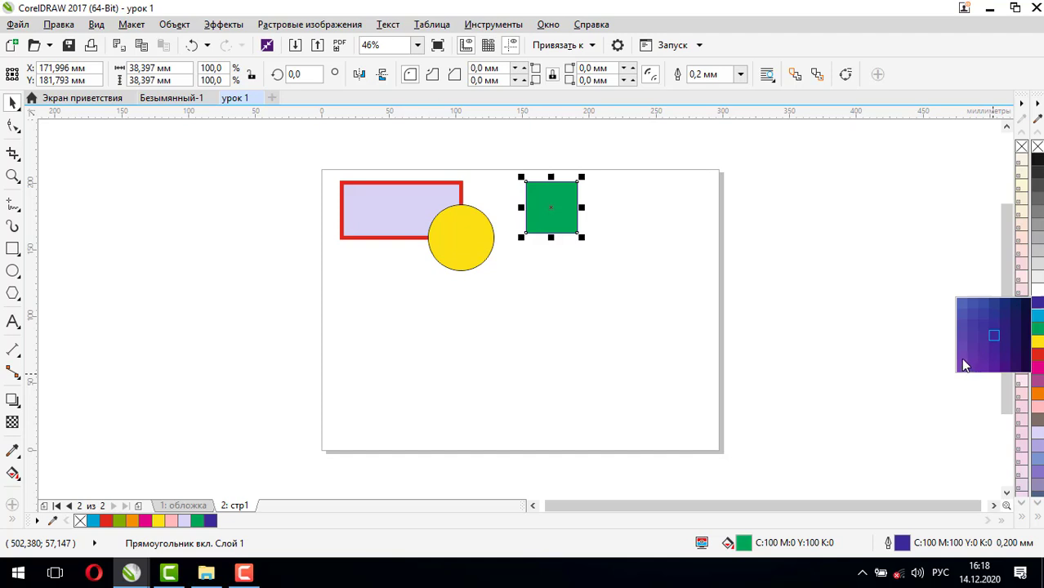
left_click_drag(965, 365, 965, 365)
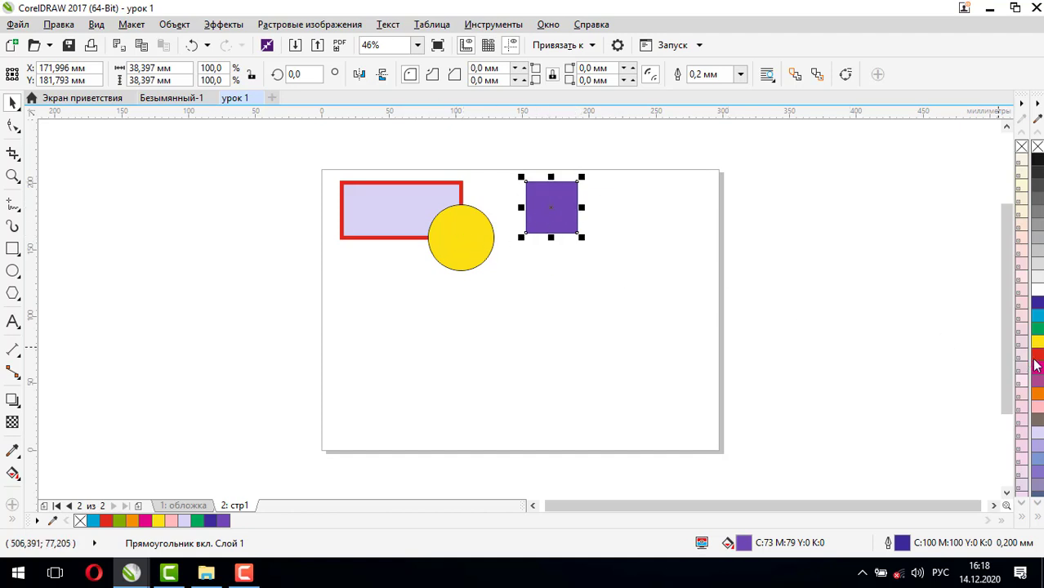
left_click_drag(1039, 359, 447, 236)
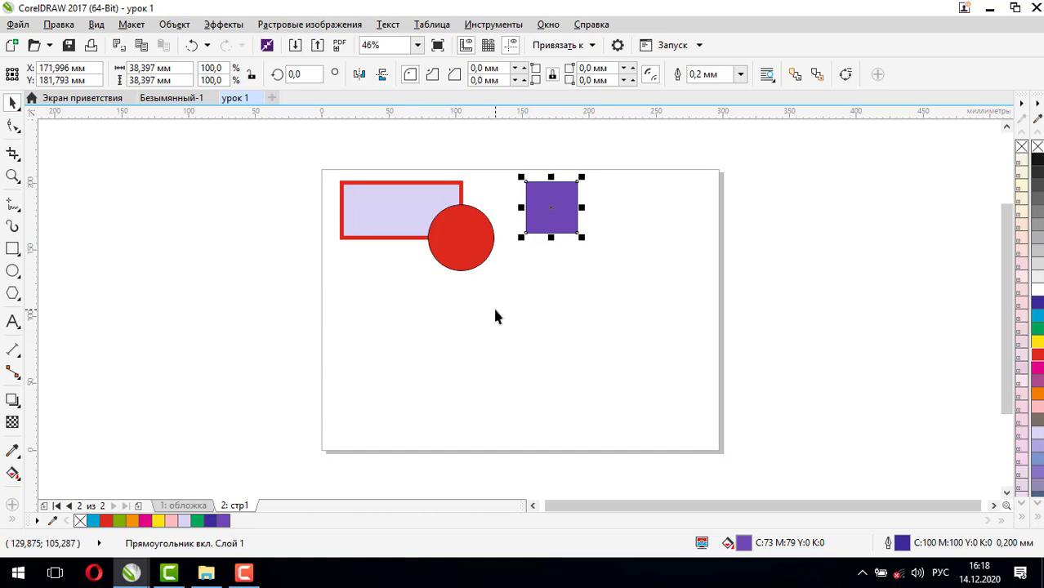
Draw a five-sided polygon about 56 × 55 mm below the rectangle.
left_click(14, 298)
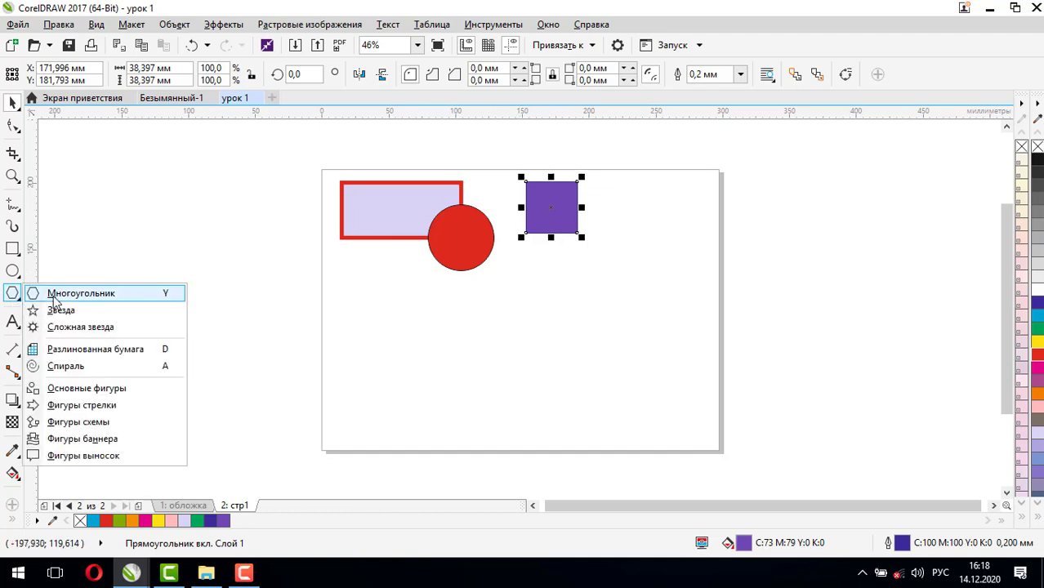
left_click(60, 297)
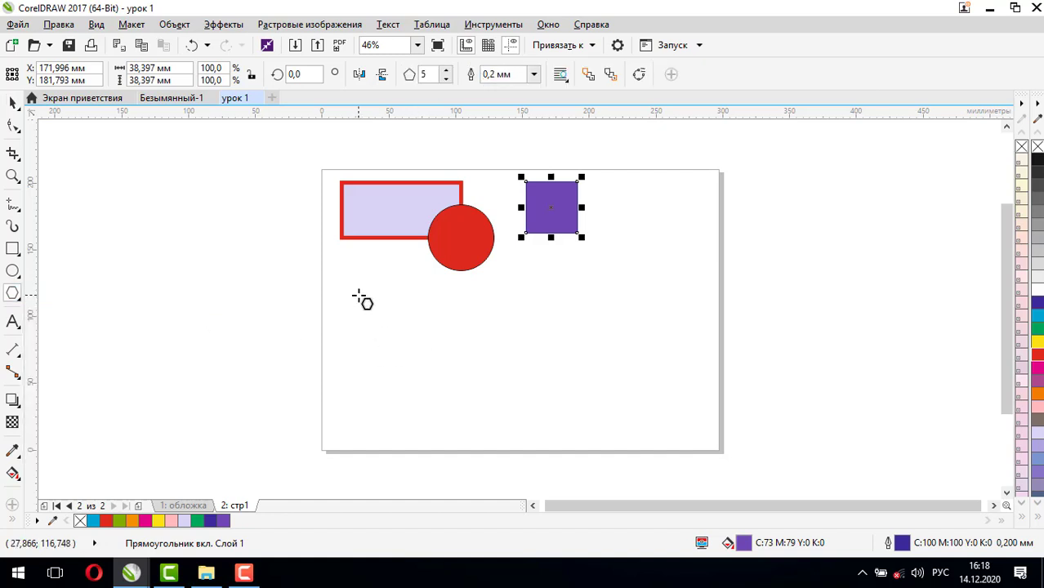
left_click(359, 299)
left_click_drag(359, 299, 440, 374)
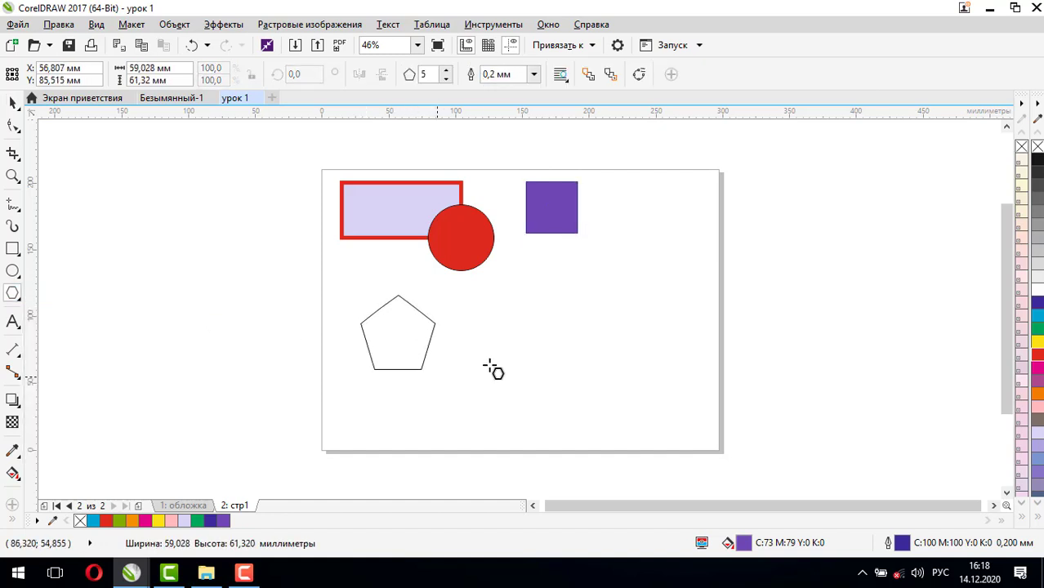
Draw a small pentagon about 34 × 32 mm beside the first one and a large one about 89 × 85 mm farther right.
left_click_drag(511, 298, 564, 350)
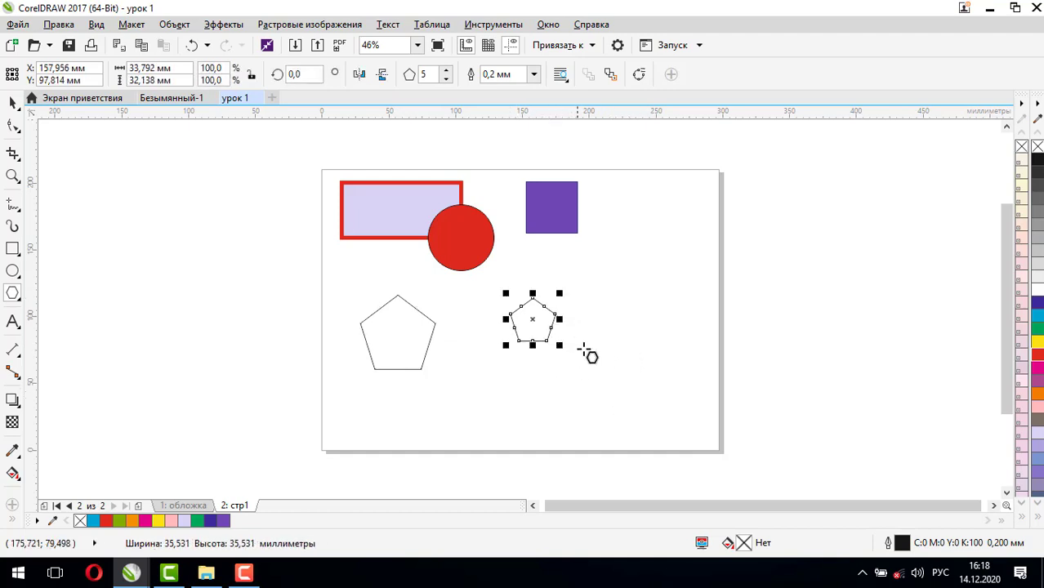
left_click(642, 320)
left_click_drag(642, 319, 686, 381)
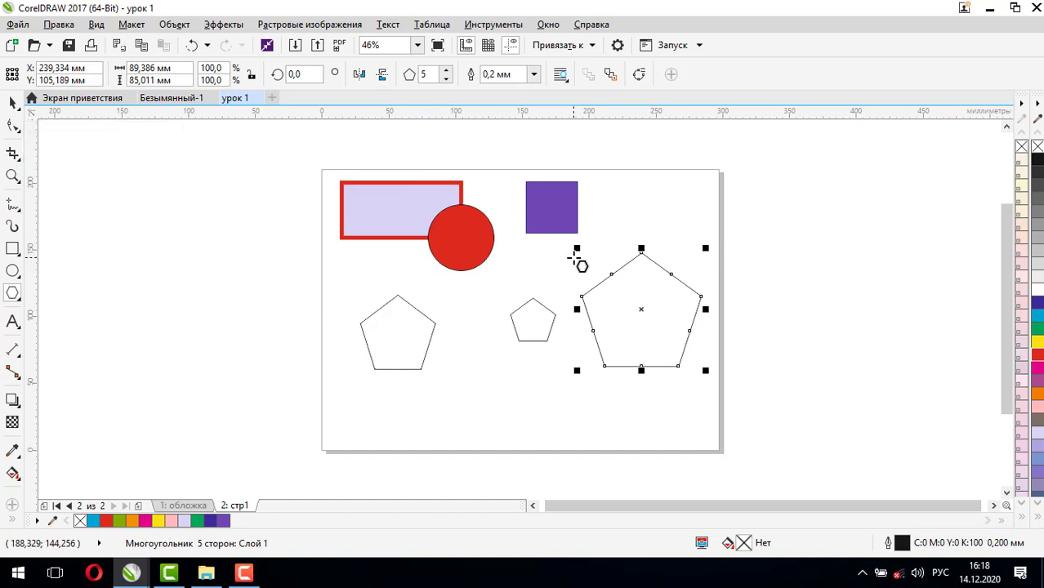
Delete the medium-sized pentagon below the rectangle.
left_click(13, 102)
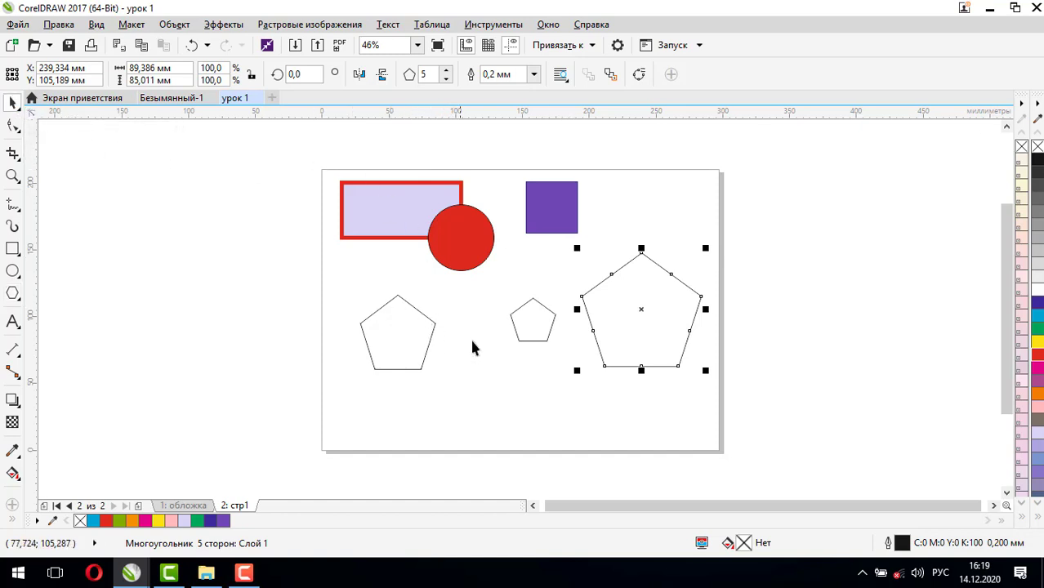
left_click(386, 308)
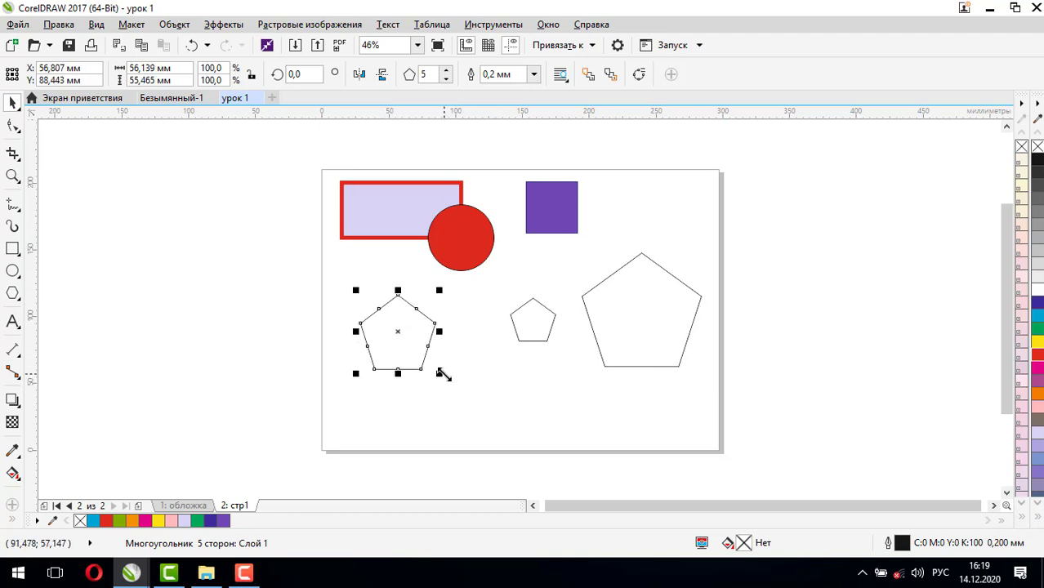
key("Delete")
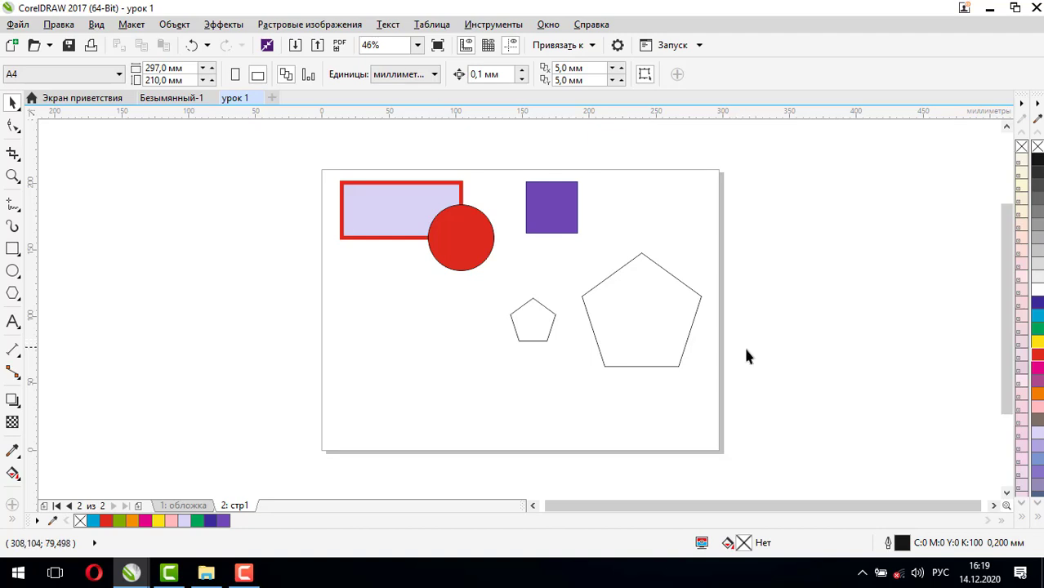
Move all five shapes together about 4 mm down the page, then reselect everything and clear the selection.
double_click(11, 103)
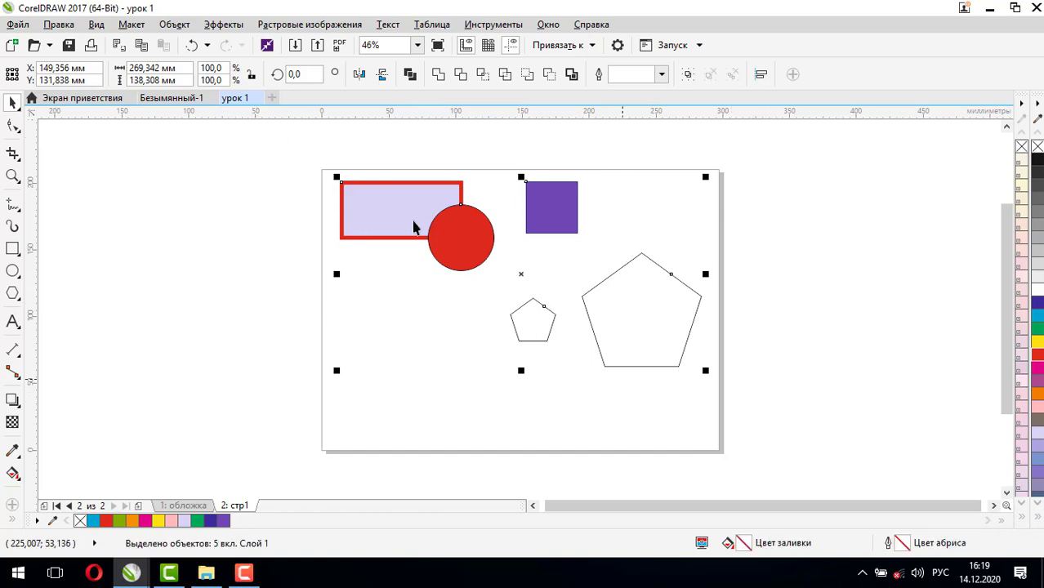
left_click_drag(414, 228, 389, 221)
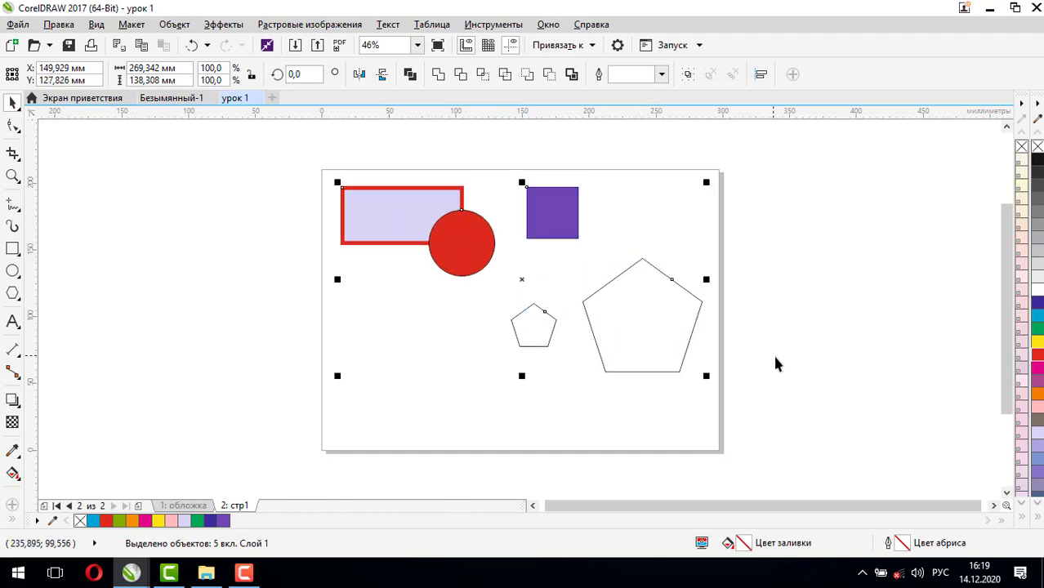
left_click(834, 235)
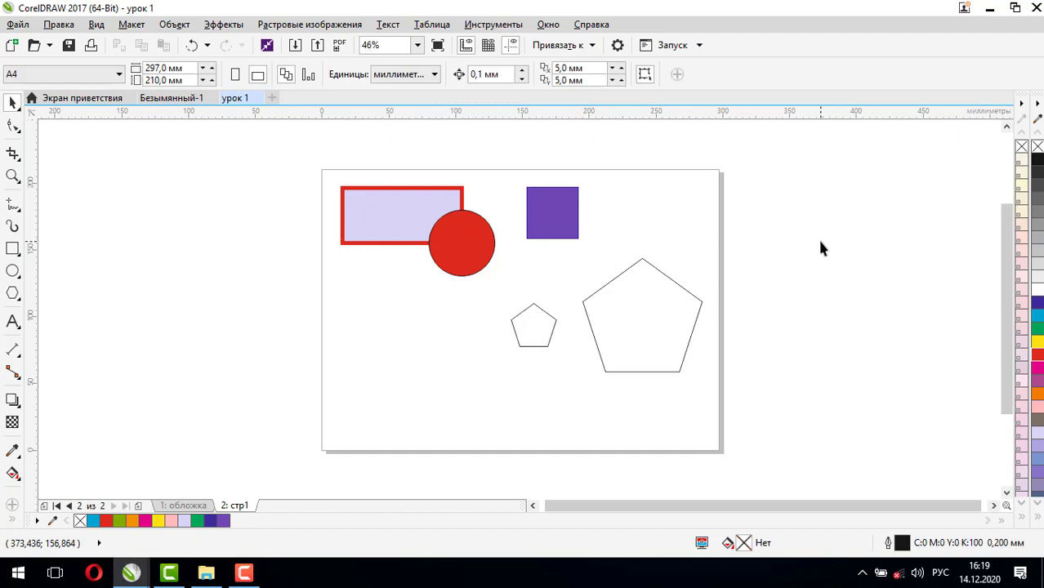
key("ctrl+a")
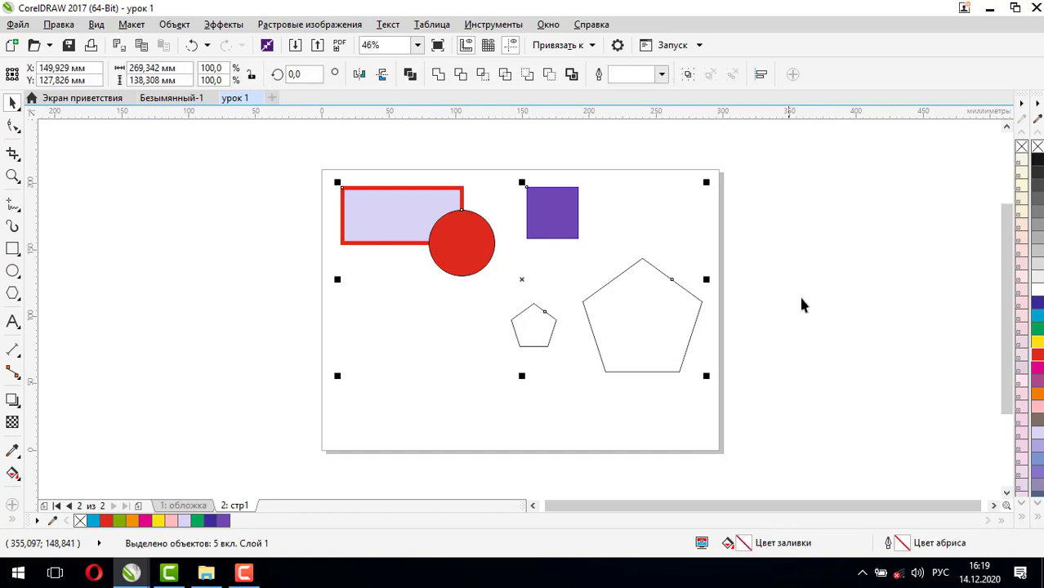
left_click(823, 301)
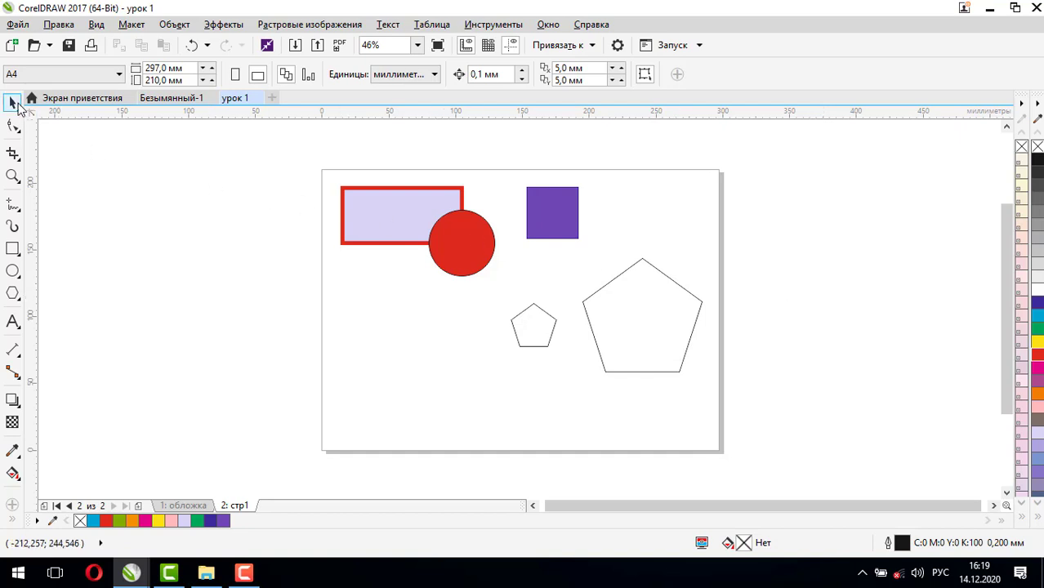
Frame-select the rectangle and circle, then frame-select both pentagons and move them left and lower on the page.
left_click_drag(296, 153, 518, 298)
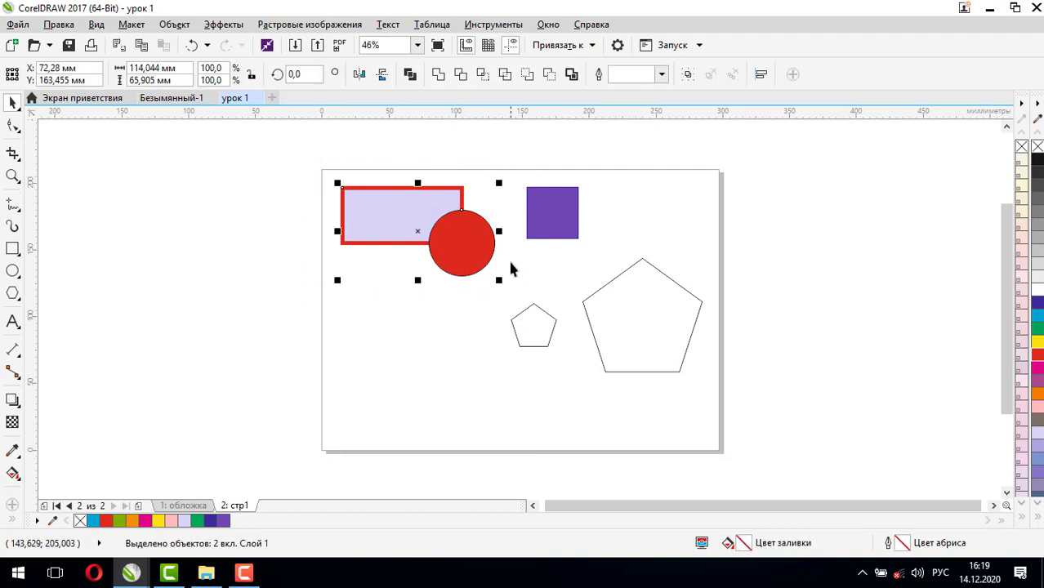
left_click_drag(505, 256, 712, 387)
left_click_drag(664, 352, 566, 389)
Select the small pentagon with a selection frame, then clear the selection.
left_click(382, 286)
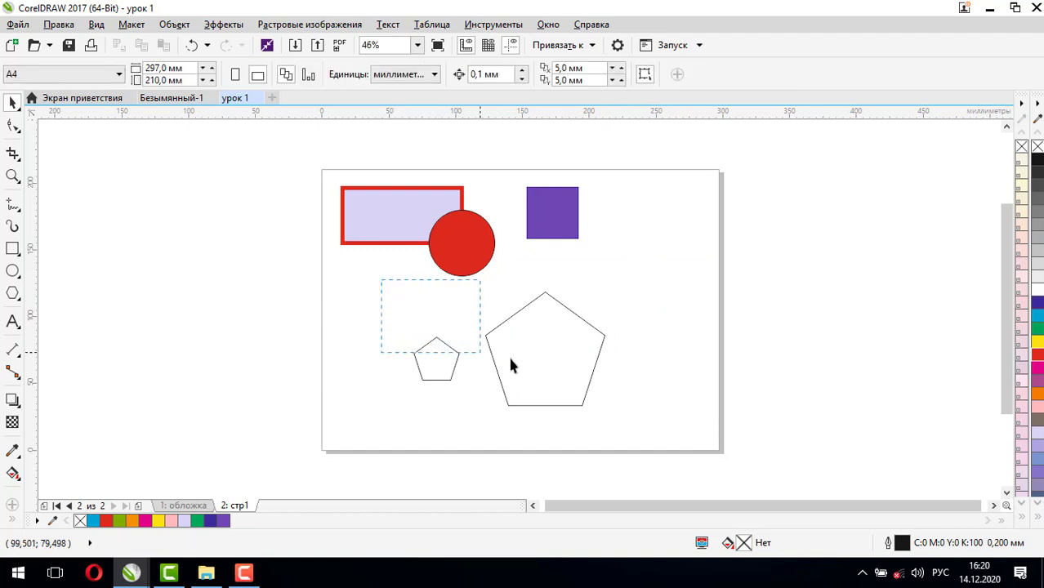
left_click_drag(626, 394, 645, 393)
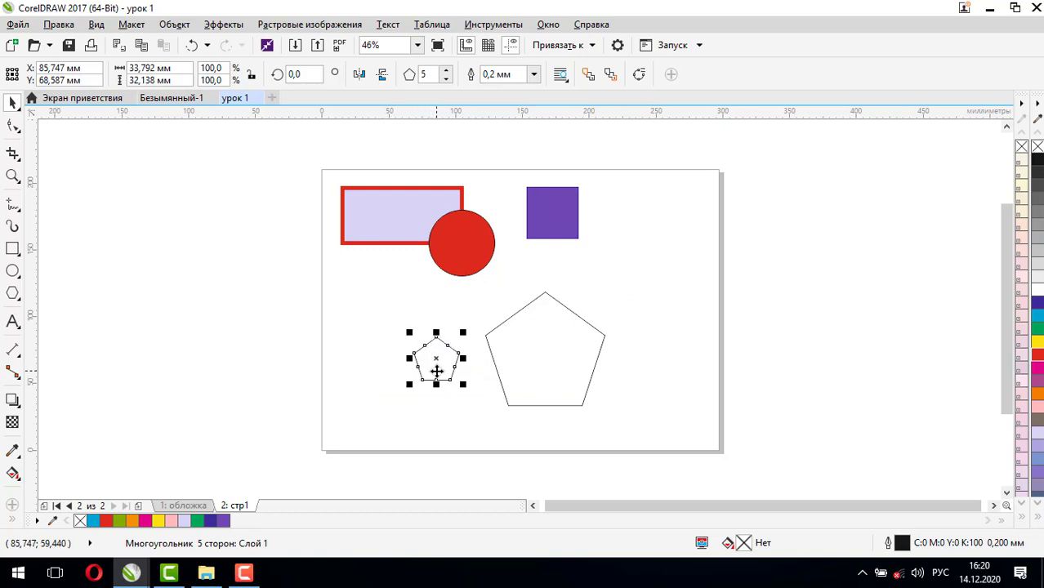
left_click(727, 375)
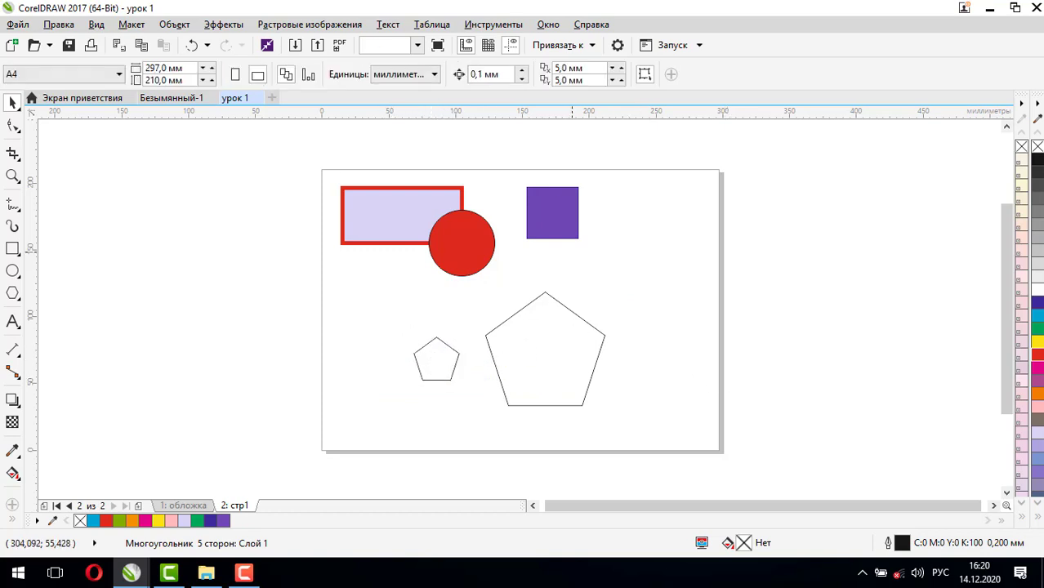
Select the rectangle, square and circle together and move them about 14 mm right and 2 mm down.
left_click(386, 211)
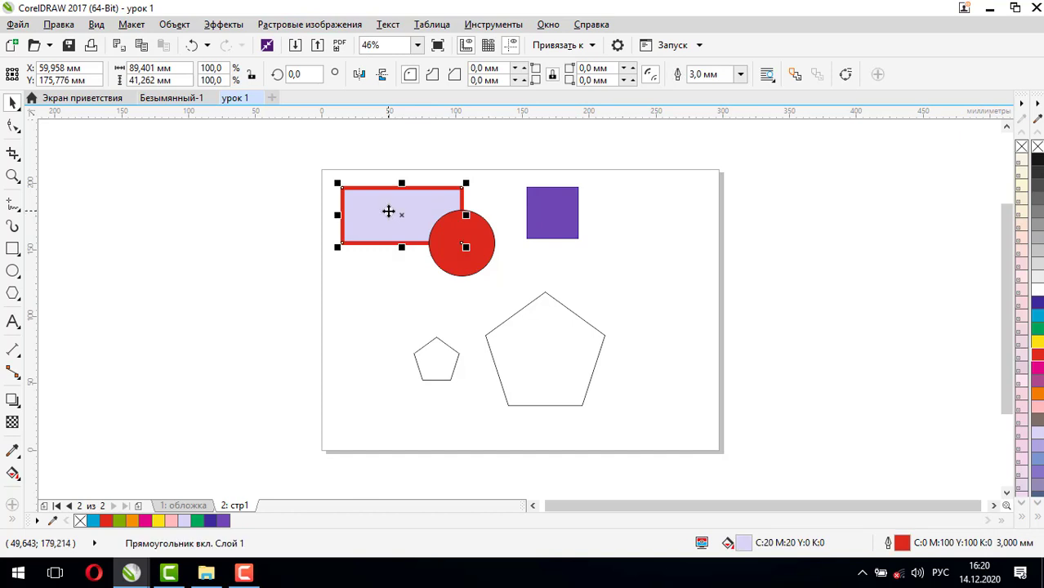
left_click(546, 232, "shift")
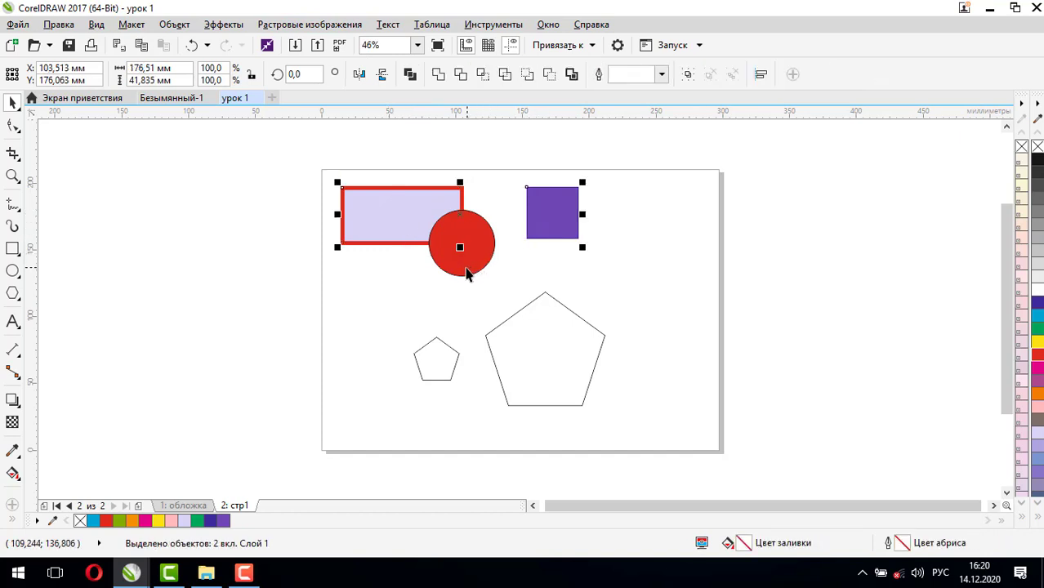
left_click(463, 274, "shift")
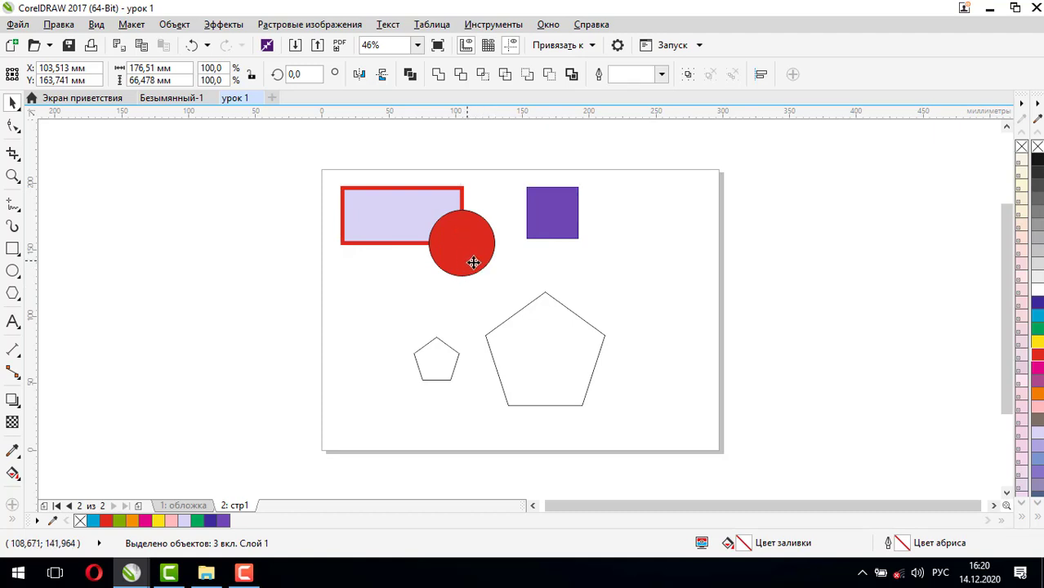
mouse_move(483, 262)
left_mouse_down()
mouse_move(635, 289)
mouse_move(510, 255)
mouse_move(468, 265)
mouse_move(495, 266)
left_mouse_up()
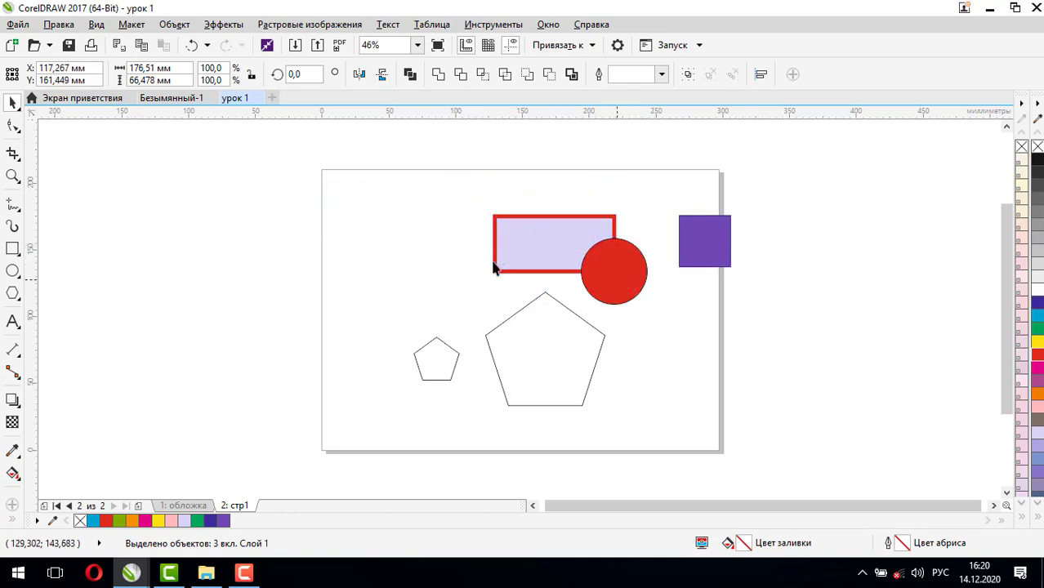
left_click(659, 360)
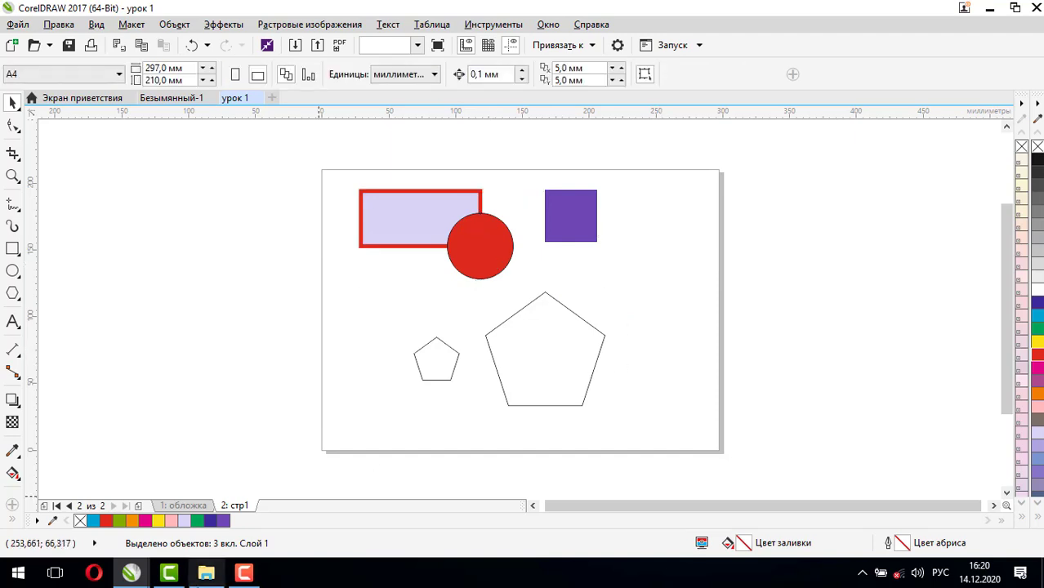